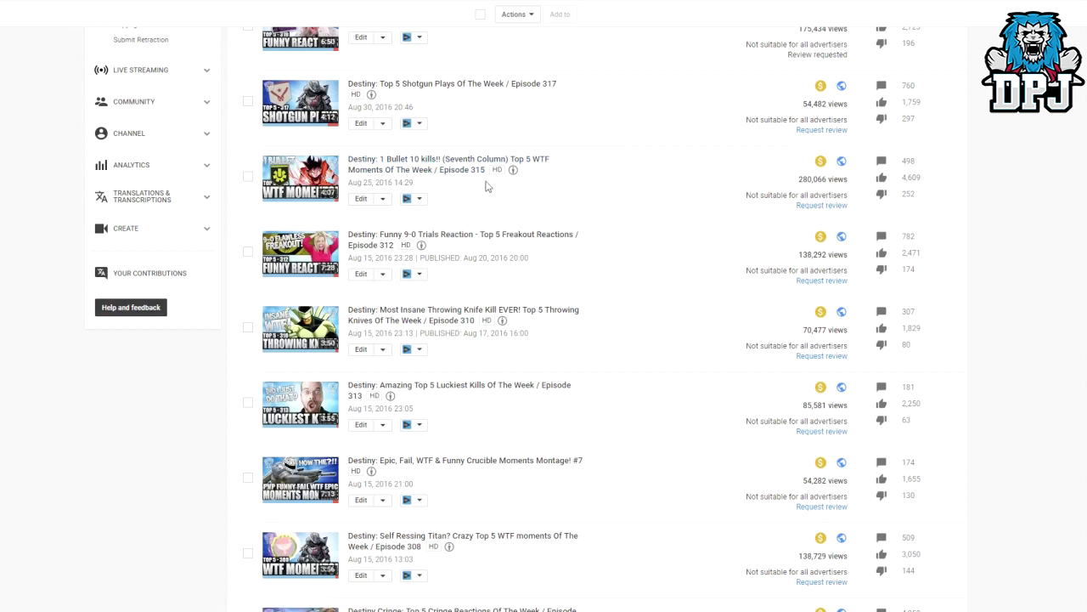
On the 1 Bullet video's edit page, replace 'kills' so the title reads '1 Bullet 10 Players Down!!'
right_click(360, 198)
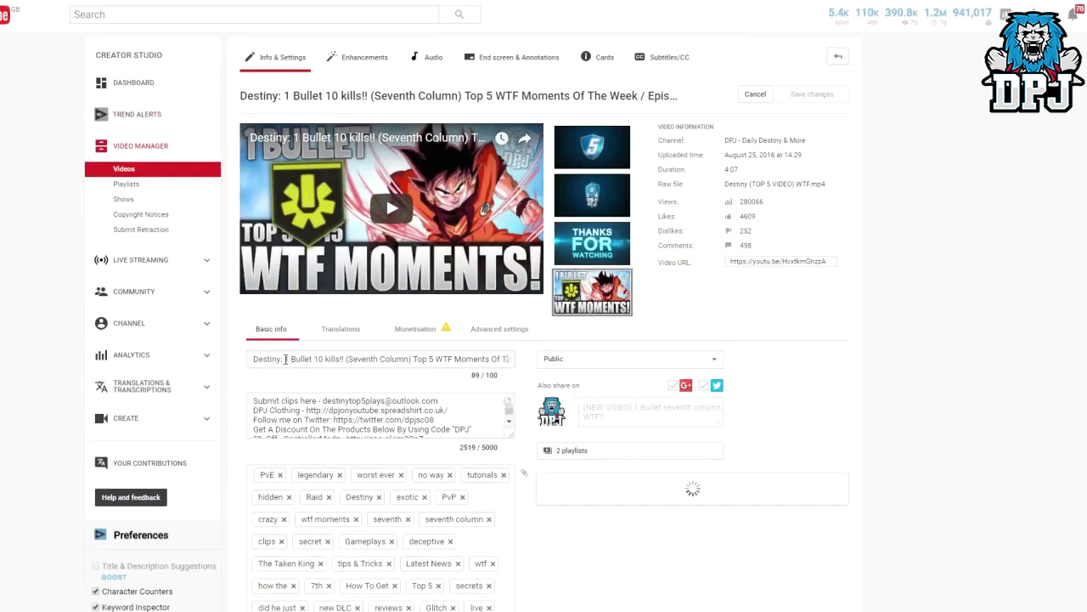
double_click(340, 358)
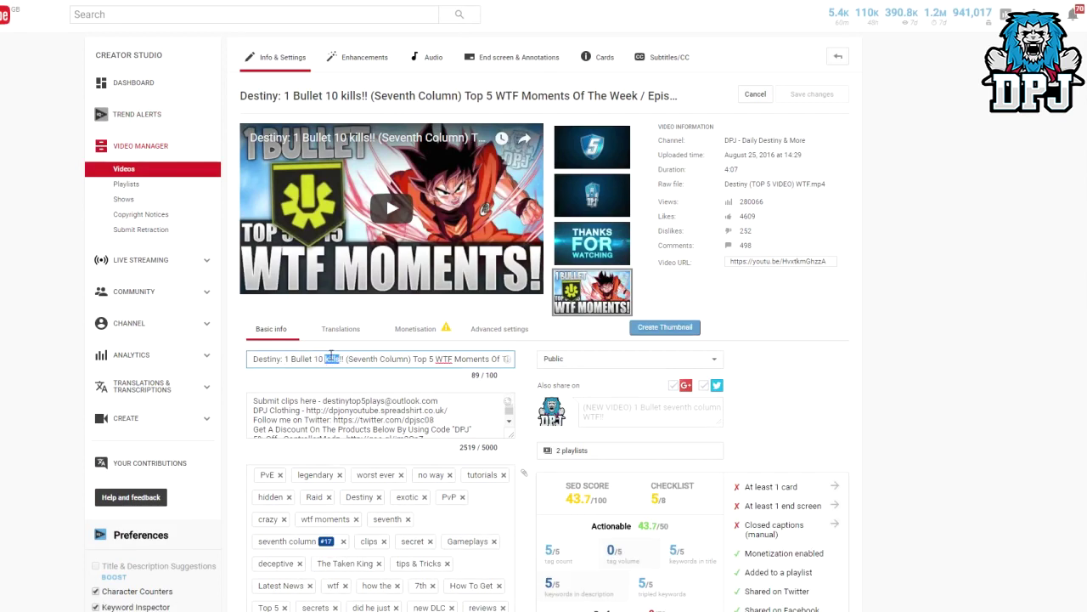
text(Pla)
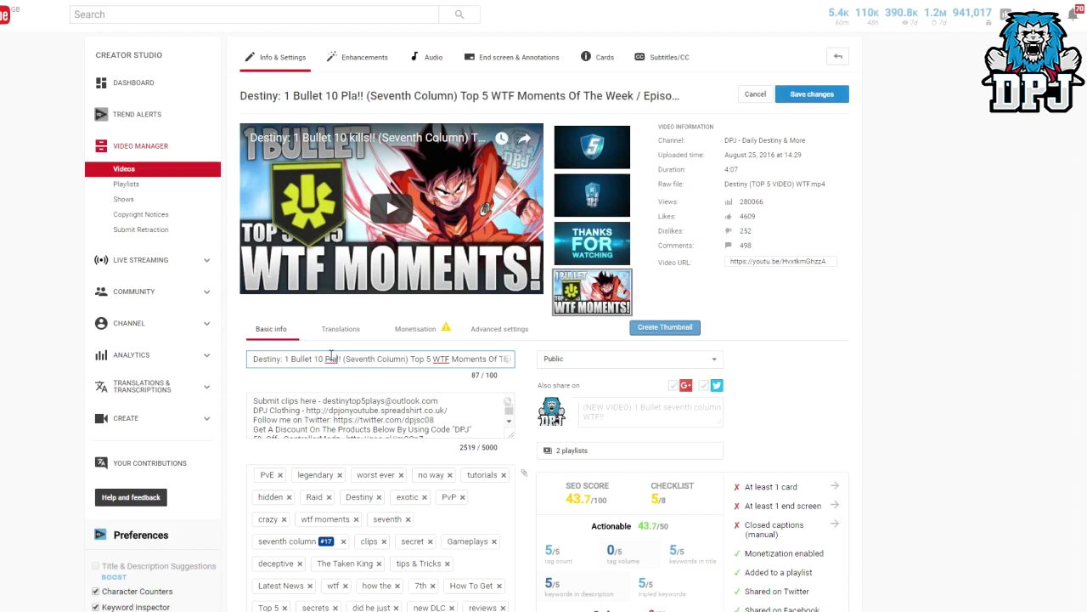
text(yers D)
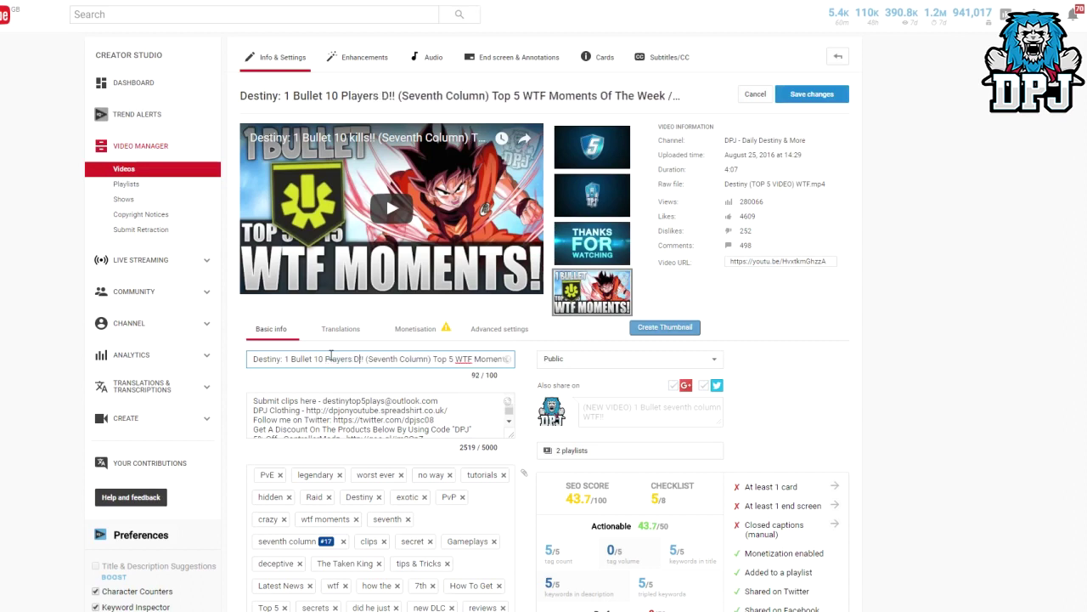
text(owen)
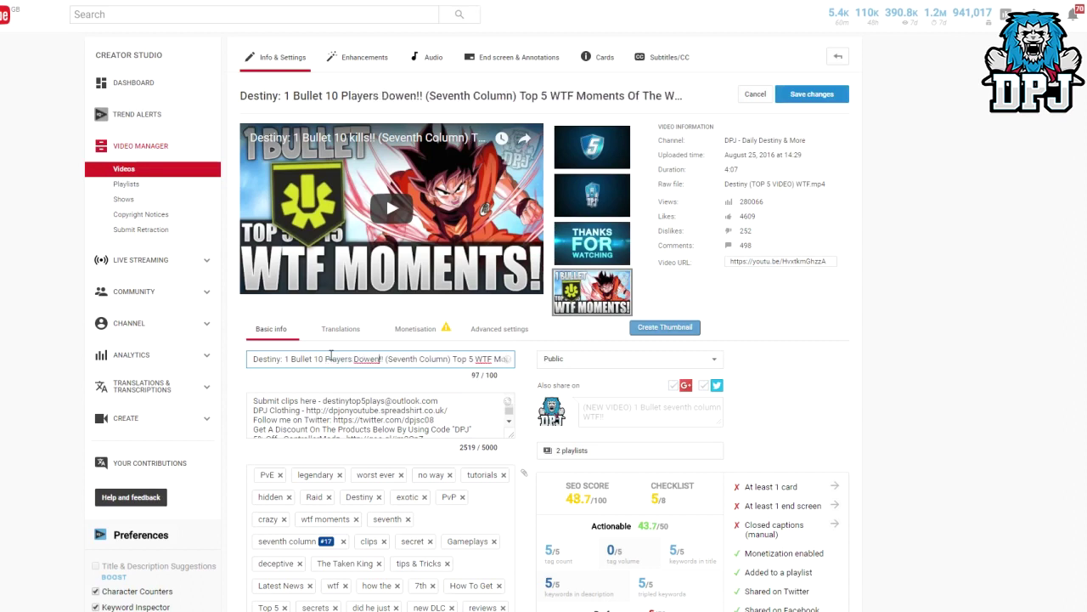
key(BackSpace)
key(BackSpace)
text(n)
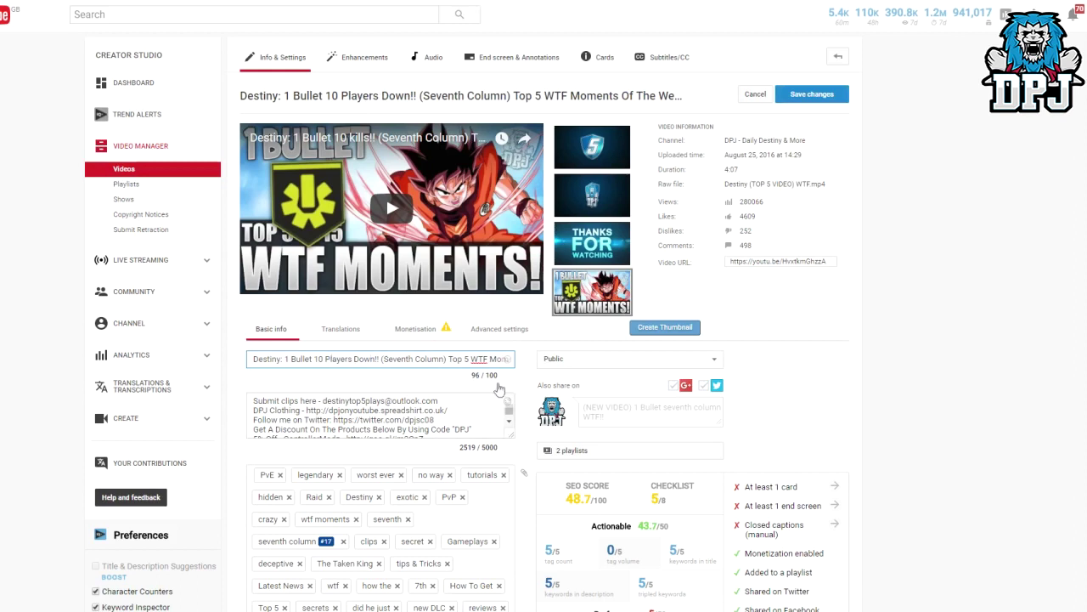
drag(443, 359, 540, 365)
click(453, 359)
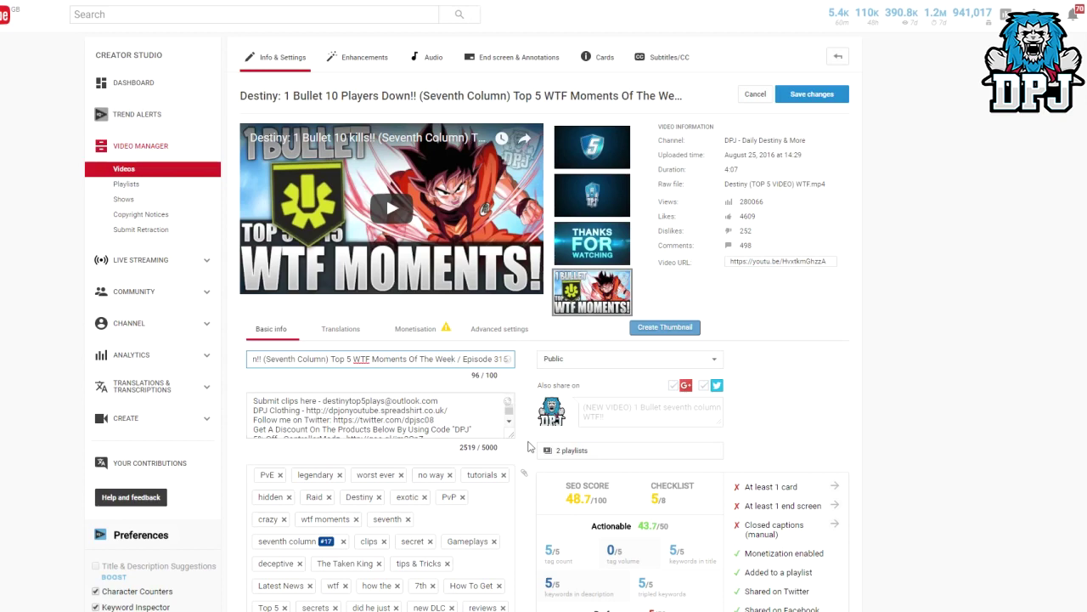
scroll(528, 449, down, 1)
scroll(529, 449, down, 2)
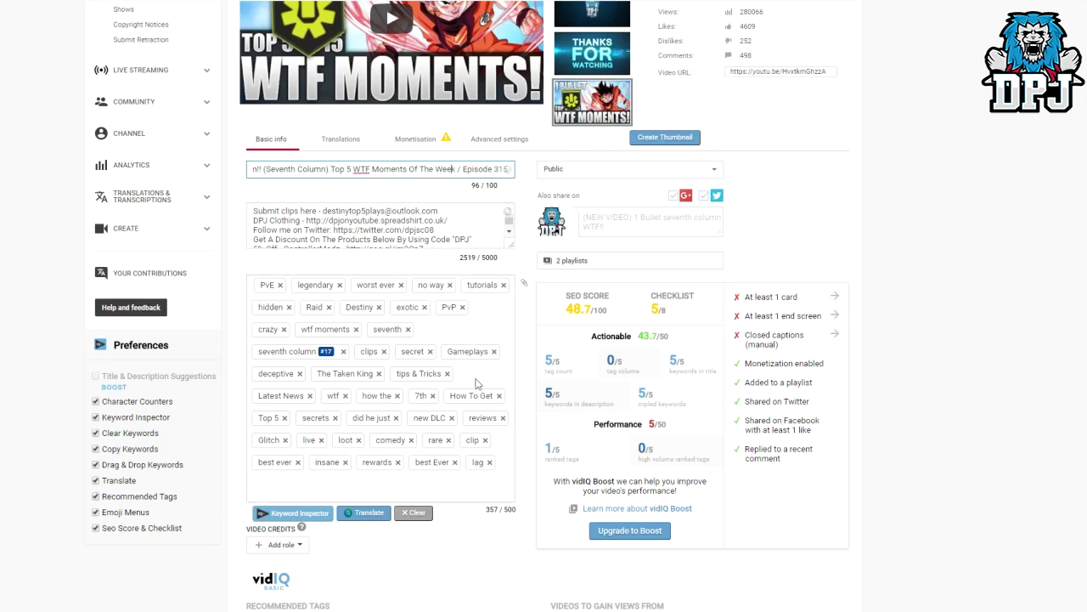
scroll(508, 454, up, 2)
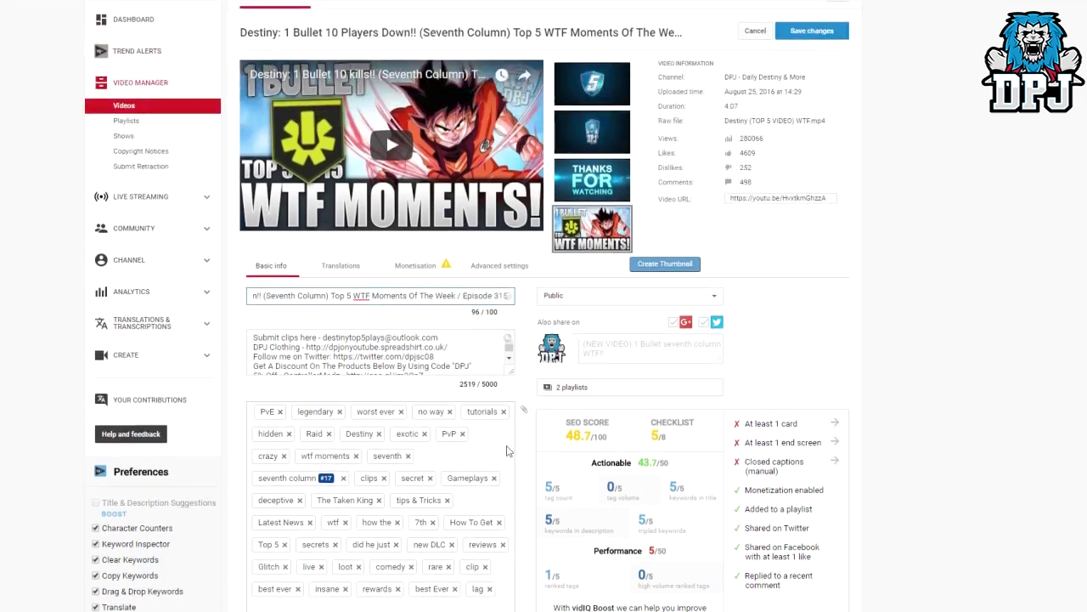
scroll(503, 390, down, 3)
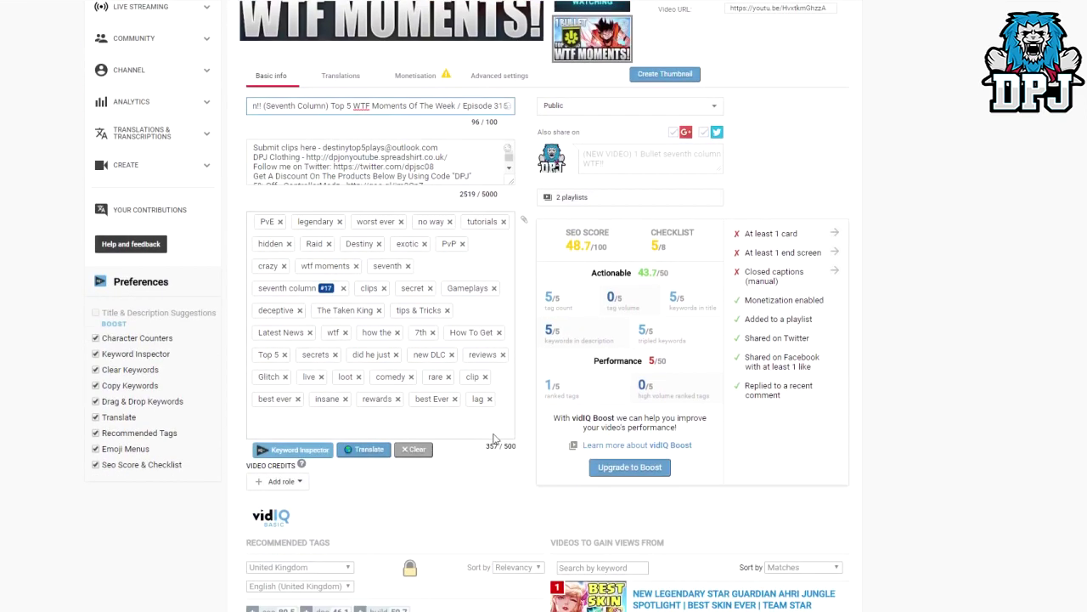
scroll(495, 437, up, 3)
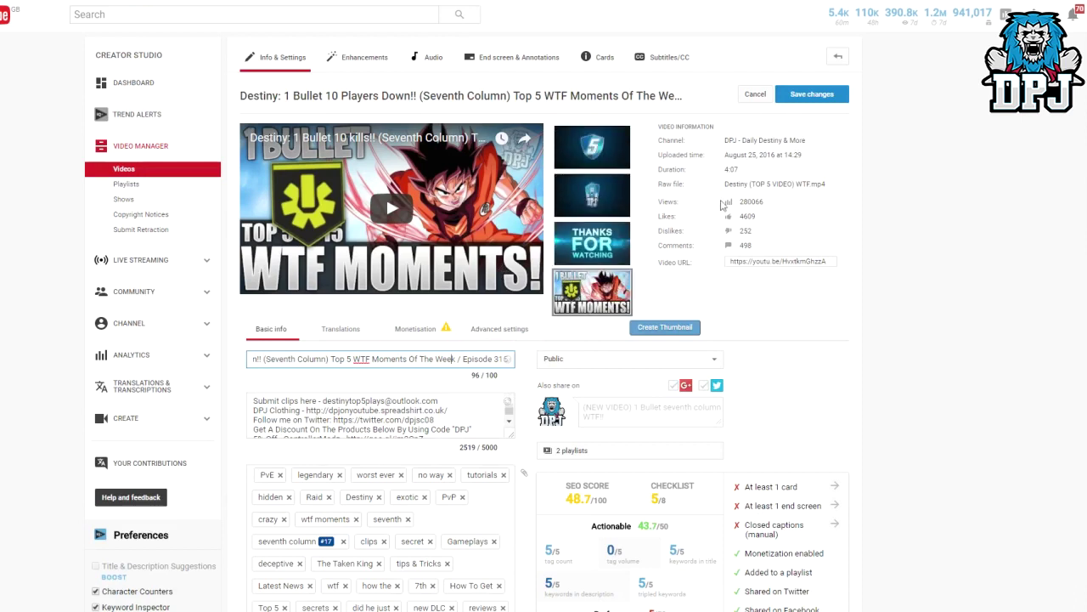
Save the new title and submit the video for monetisation review as suitable for all advertisers
click(811, 95)
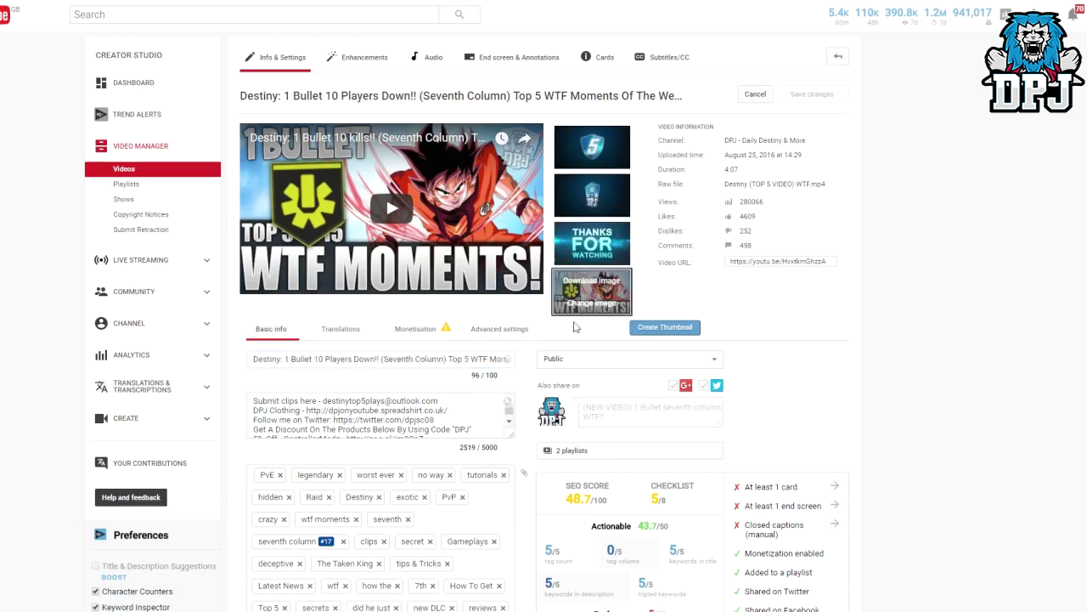
click(419, 330)
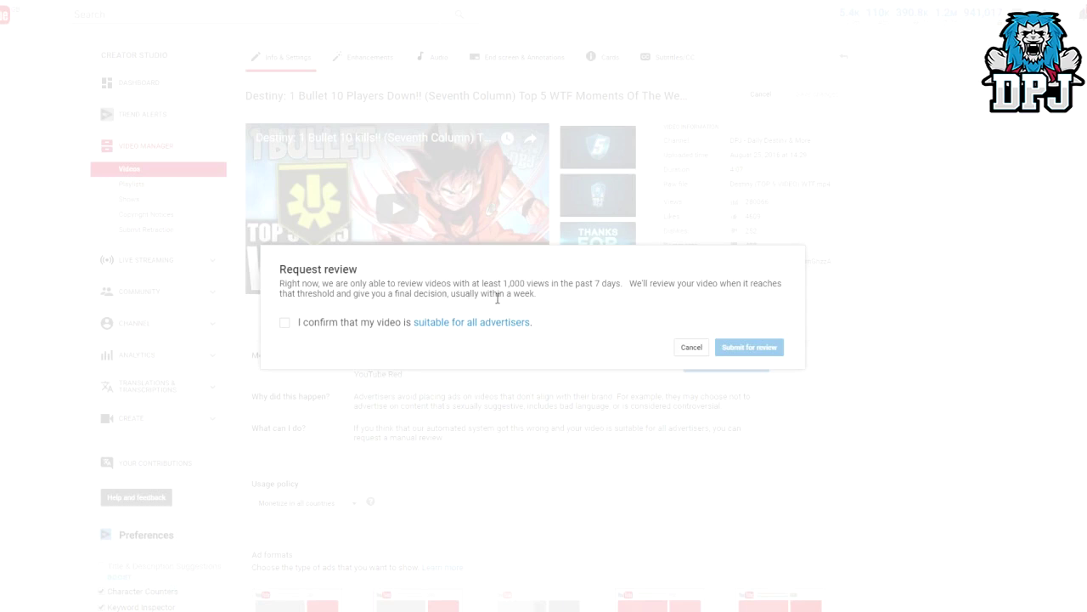
click(323, 327)
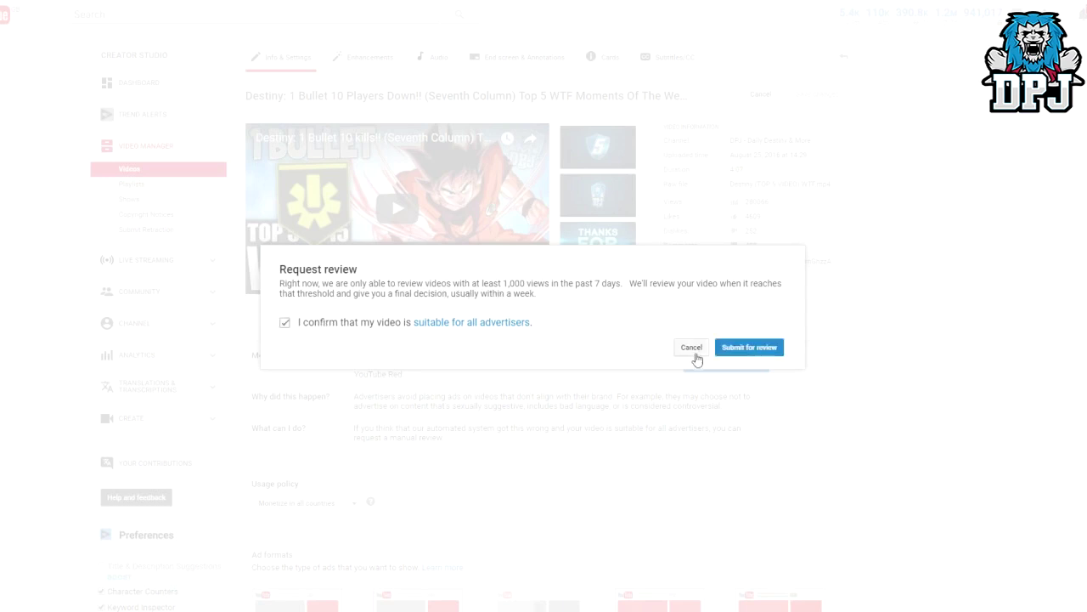
click(742, 348)
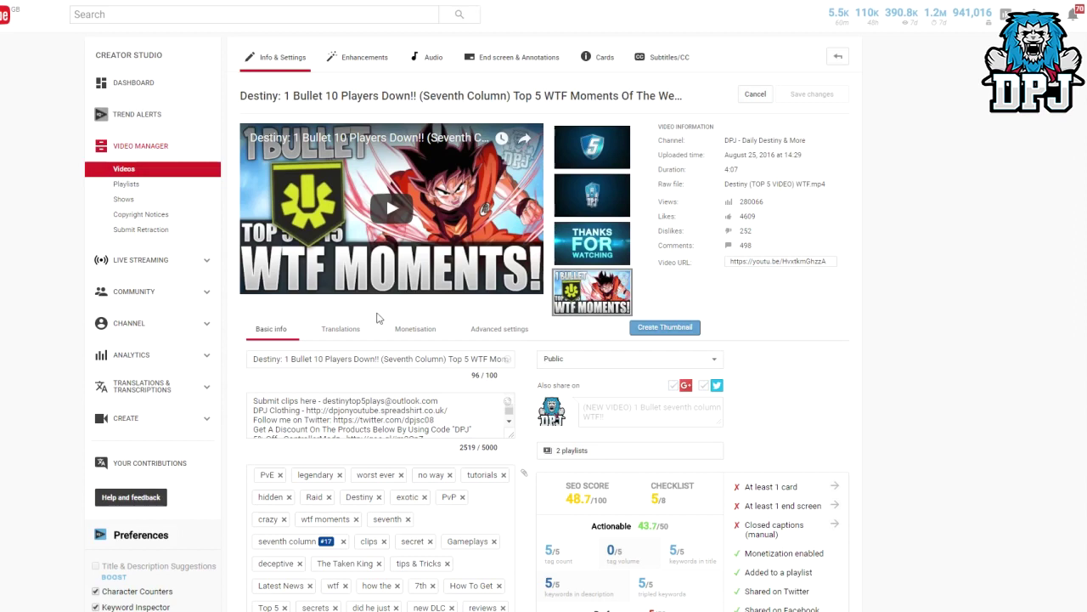
Review the channel's Upload defaults description, including the 'Reviews & Setups' line, leaving it unchanged
click(172, 330)
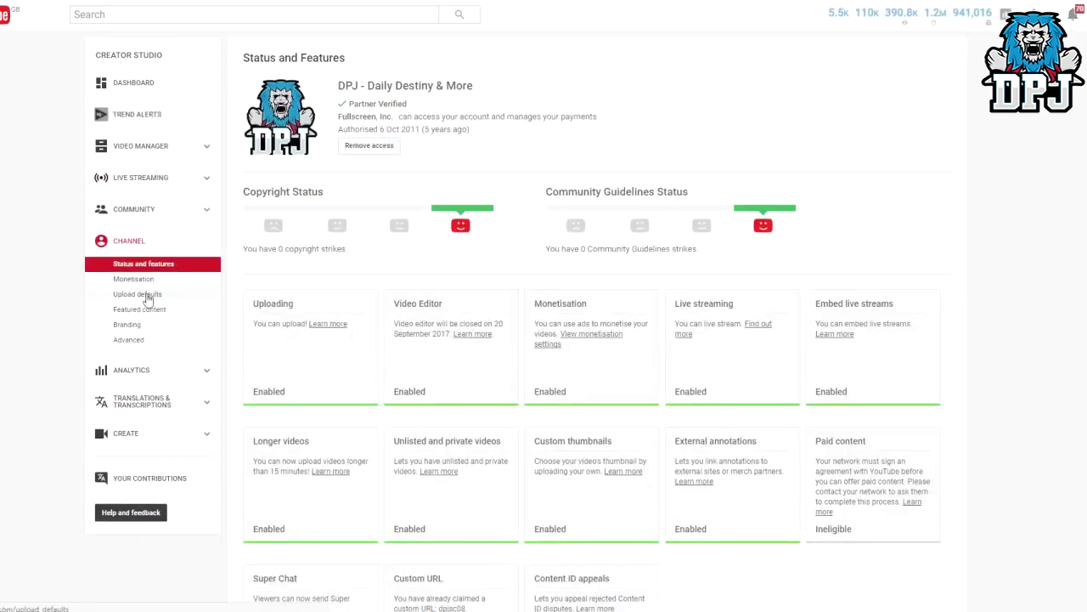
click(148, 298)
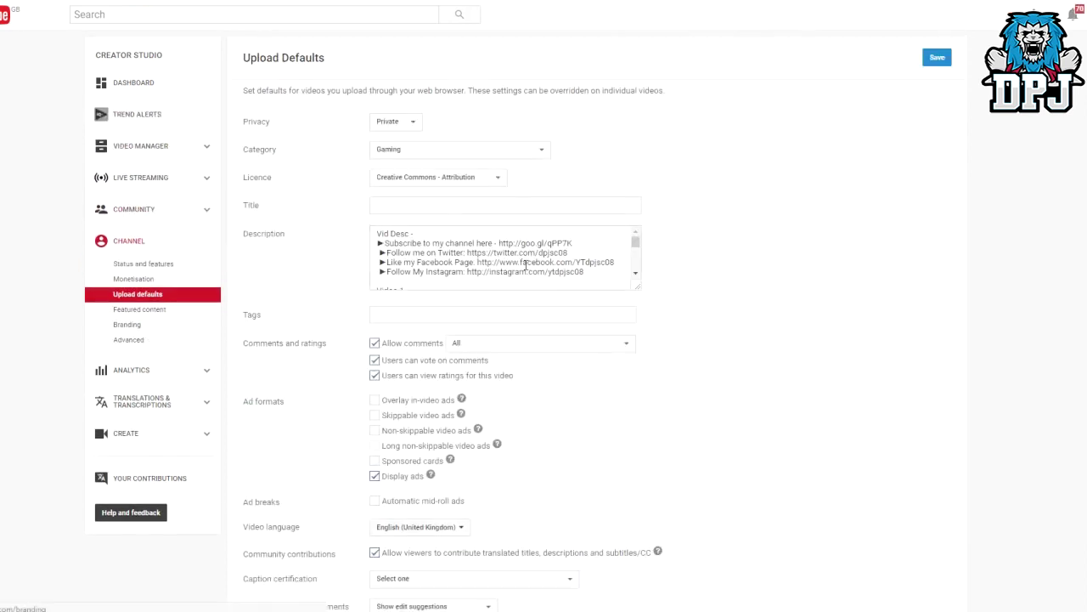
drag(637, 286, 638, 445)
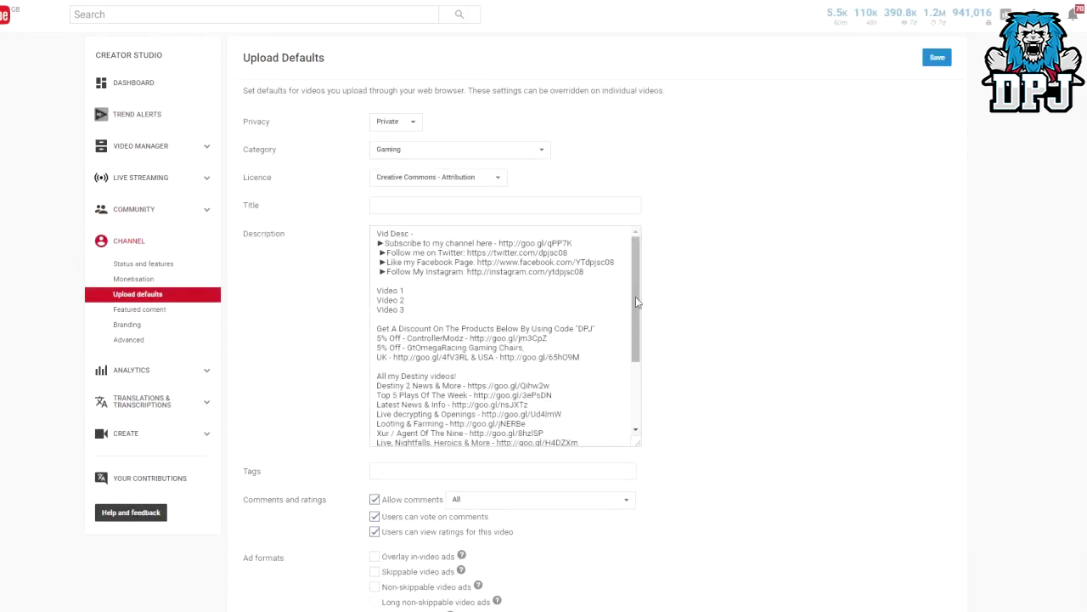
drag(635, 296, 636, 415)
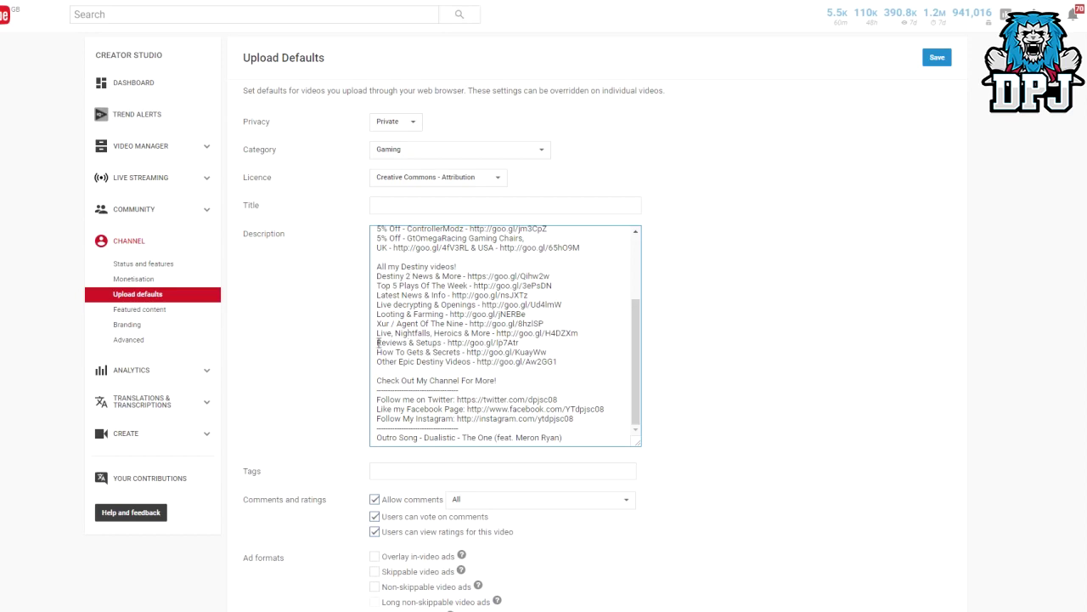
drag(378, 342, 442, 345)
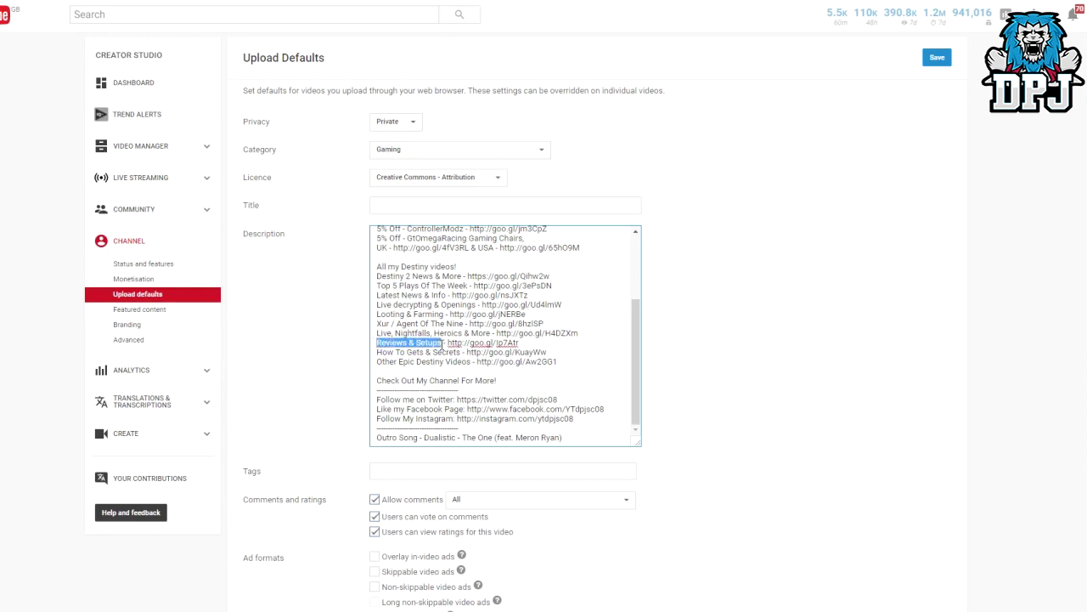
click(599, 366)
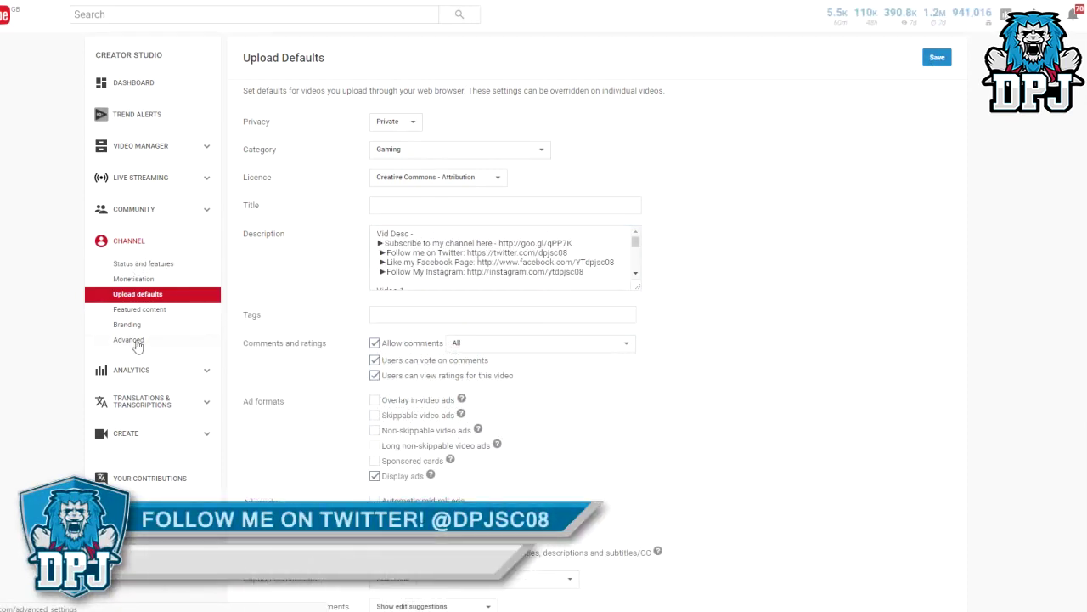
click(191, 340)
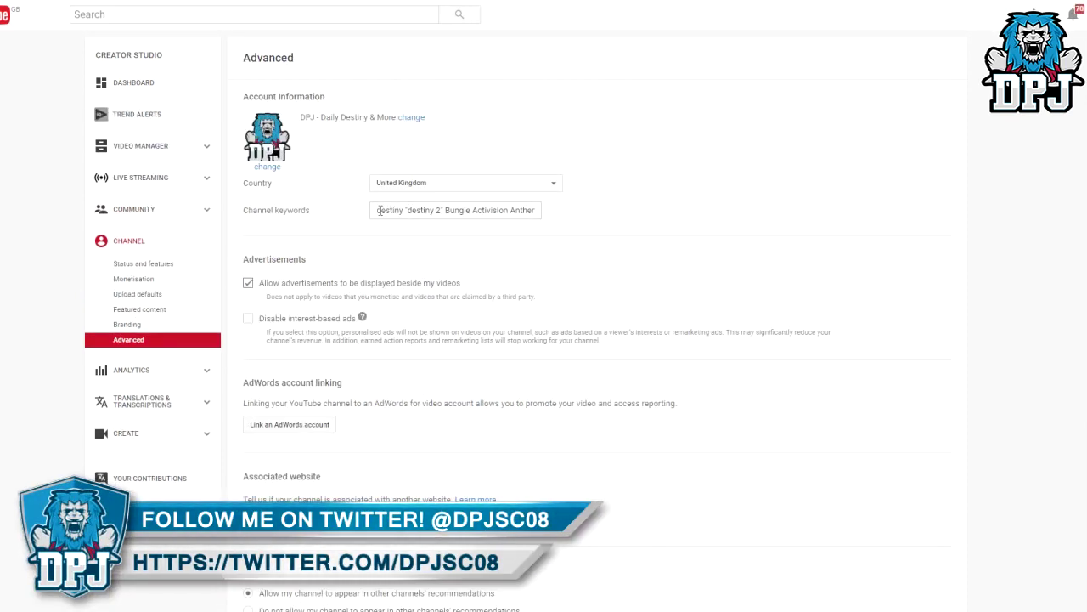
Revise the Destiny channel keywords in Advanced settings, then go to the Video Manager list
drag(412, 218, 644, 226)
drag(527, 213, 360, 217)
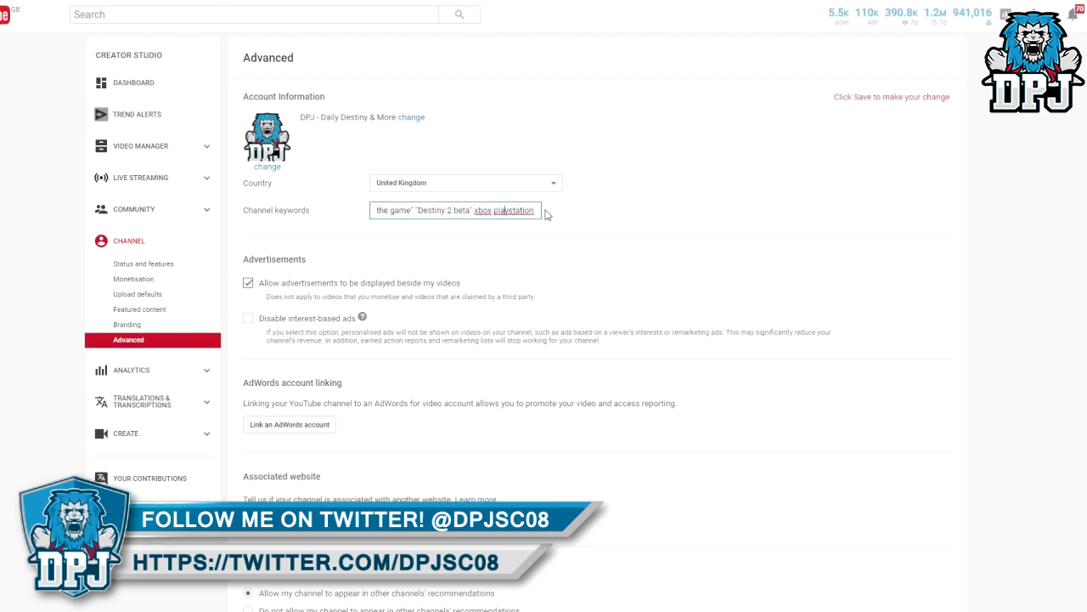
click(362, 214)
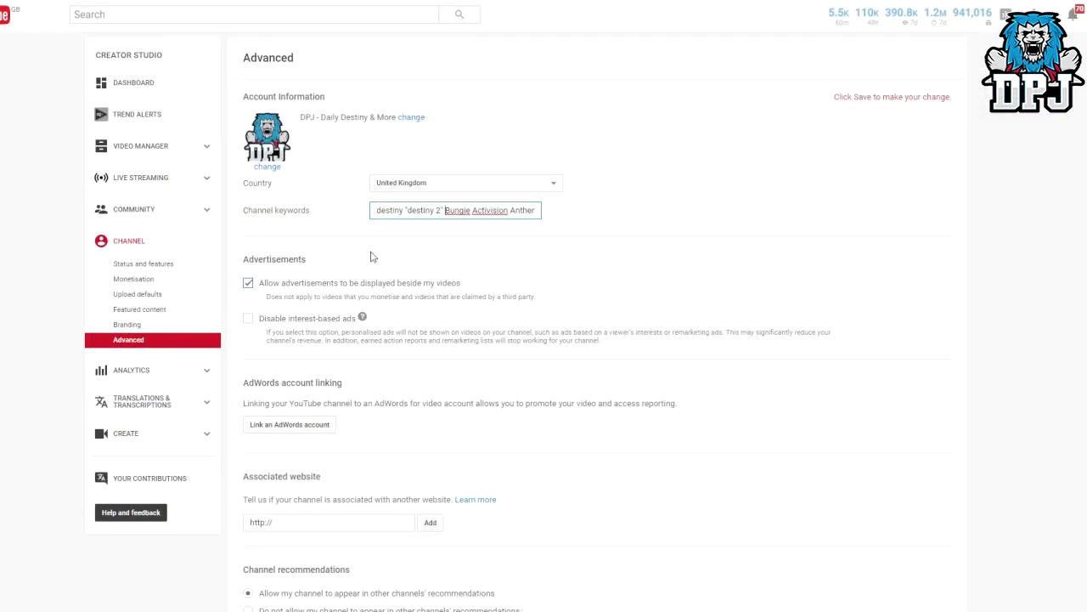
click(240, 232)
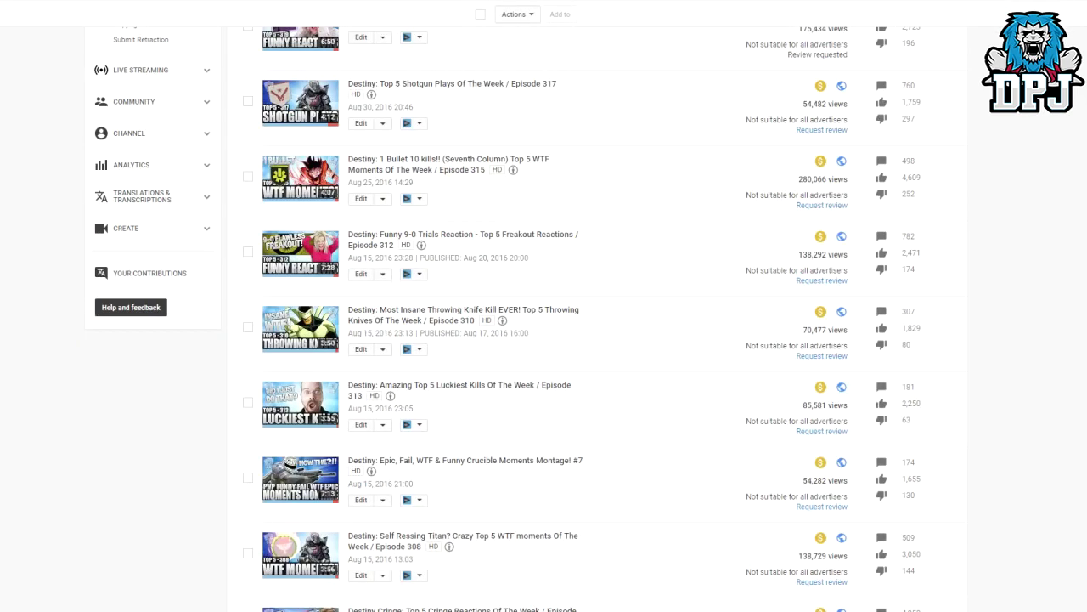
Select every video in the list and start a bulk edit
scroll(497, 226, up, 3)
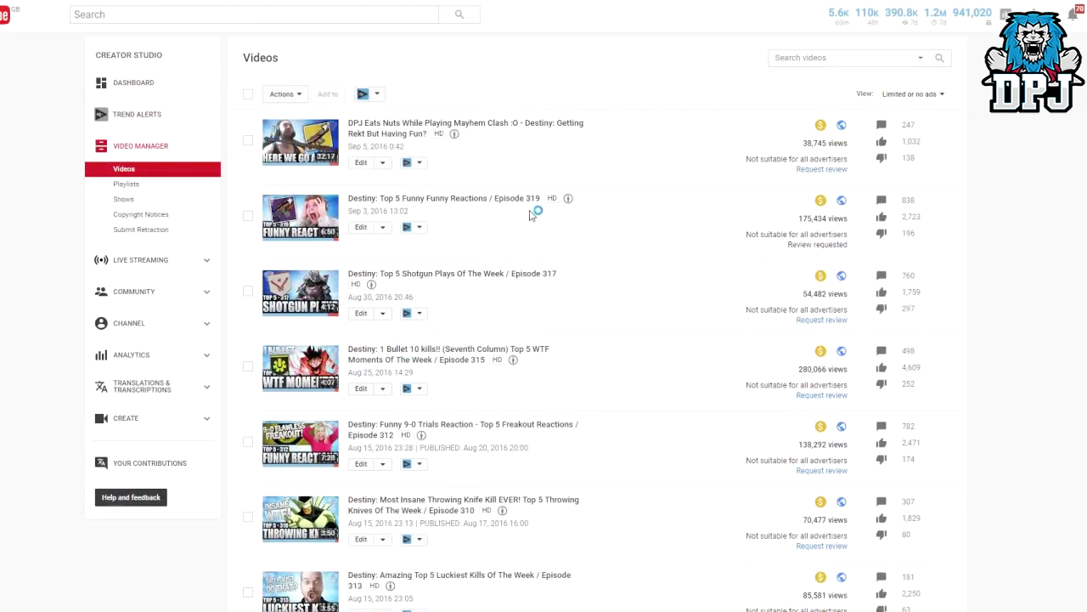
click(248, 96)
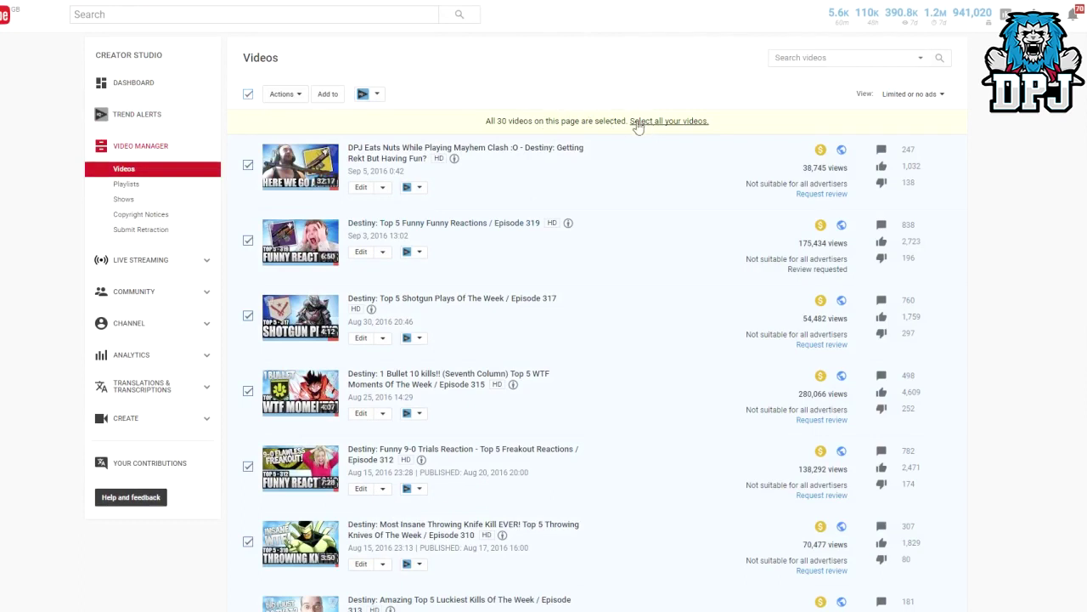
click(669, 121)
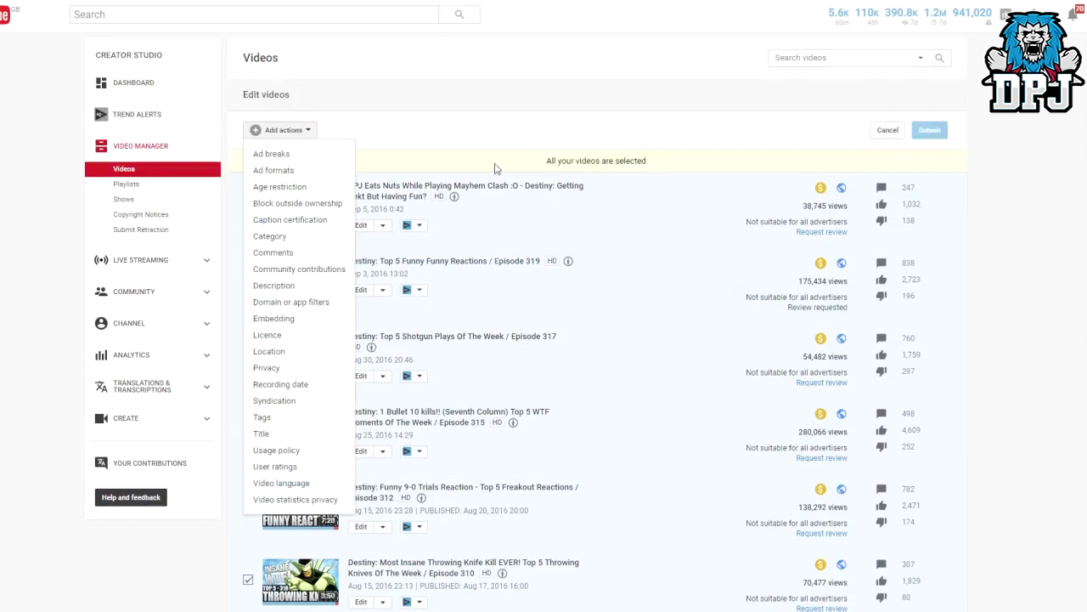
Try a bulk Description Remove action for 'weapon', then clear and discard it
click(298, 286)
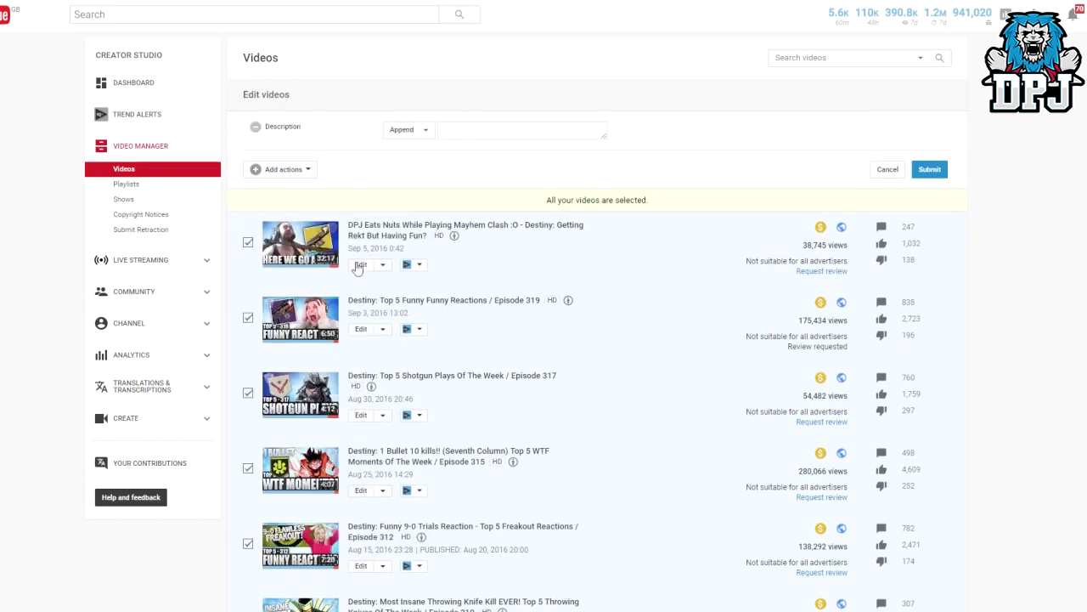
click(427, 132)
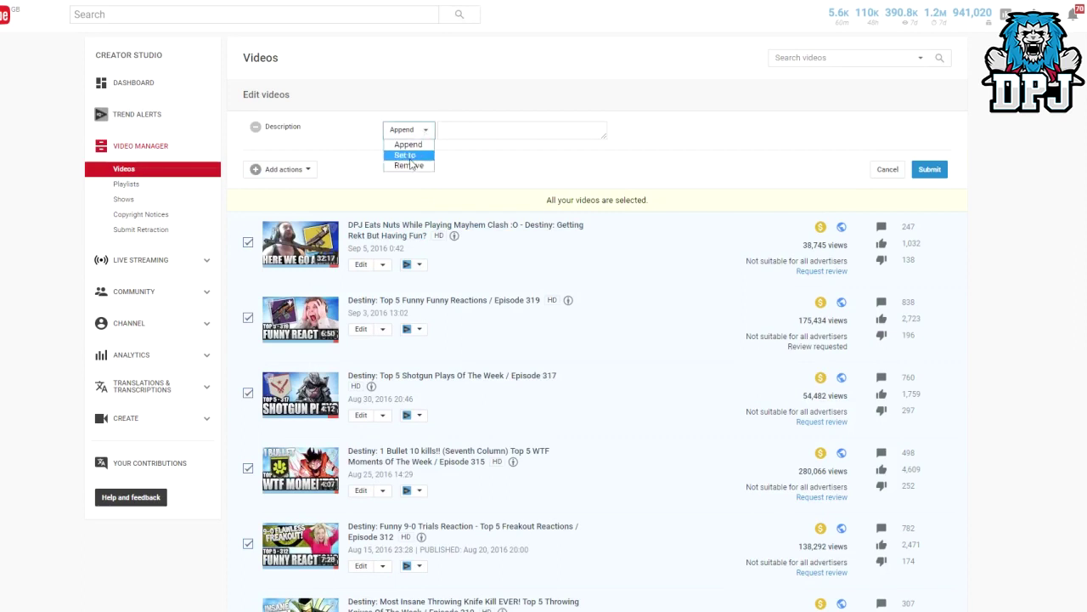
click(411, 166)
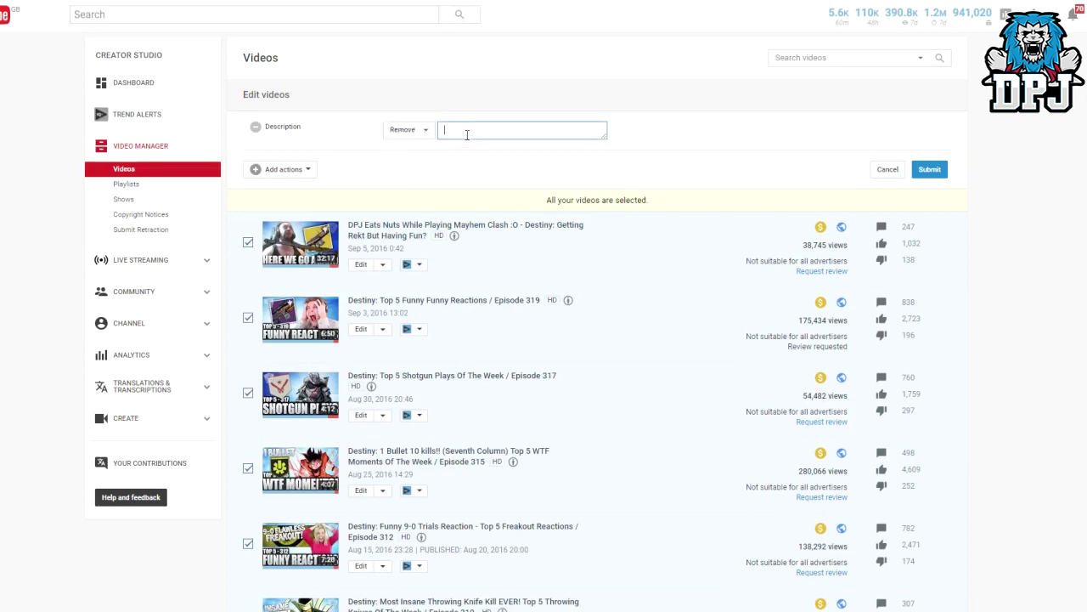
click(463, 133)
text(www)
text(pon)
drag(488, 131, 433, 134)
key(BackSpace)
click(256, 128)
Add a Tags bulk action set to Remove, with its tags field focused and empty
click(302, 129)
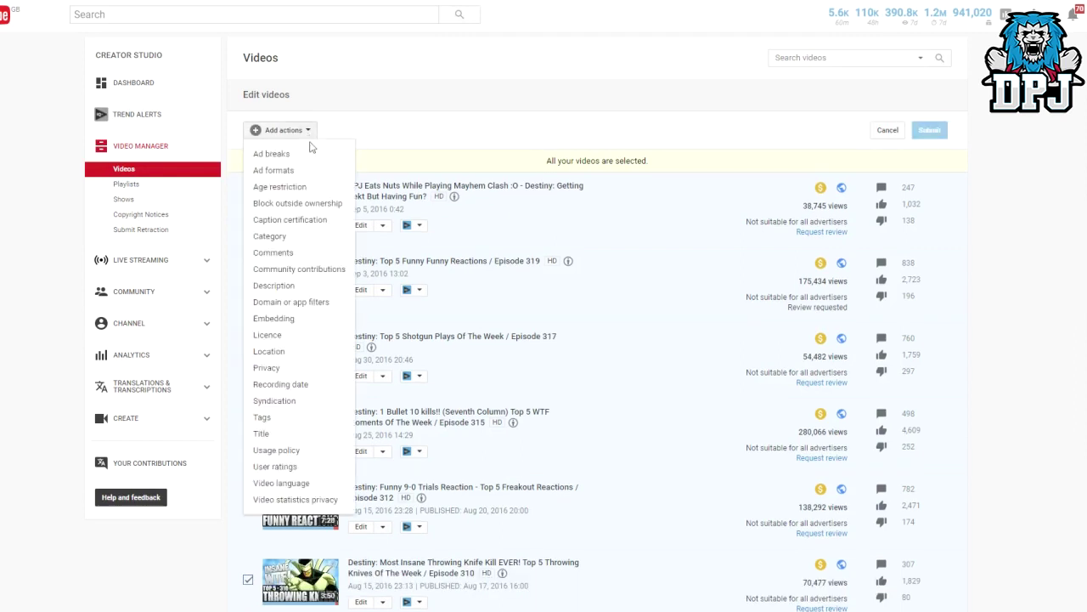
click(281, 415)
click(408, 129)
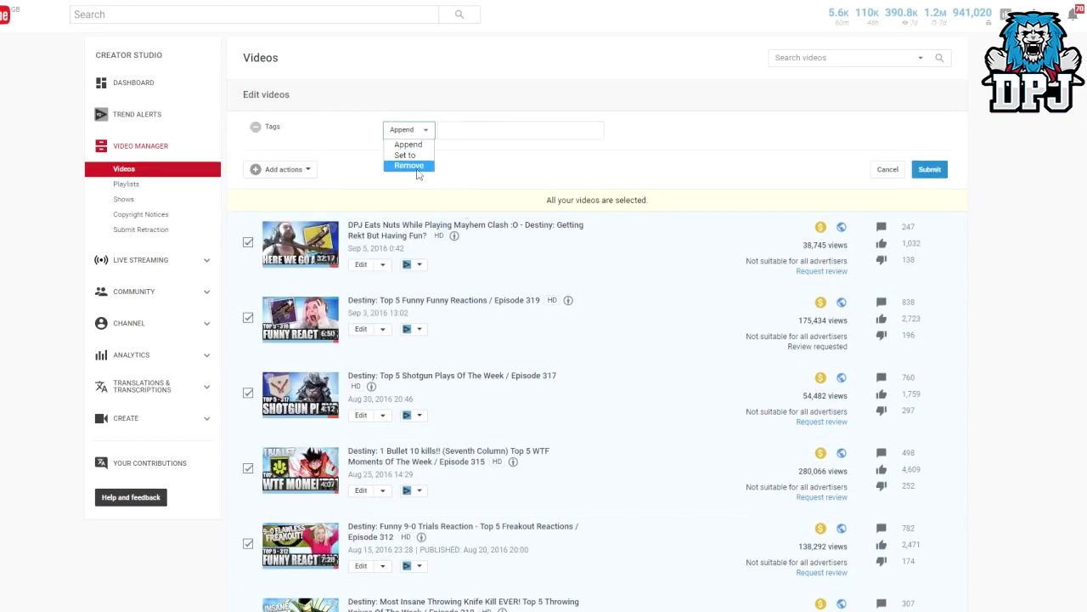
click(404, 166)
click(494, 134)
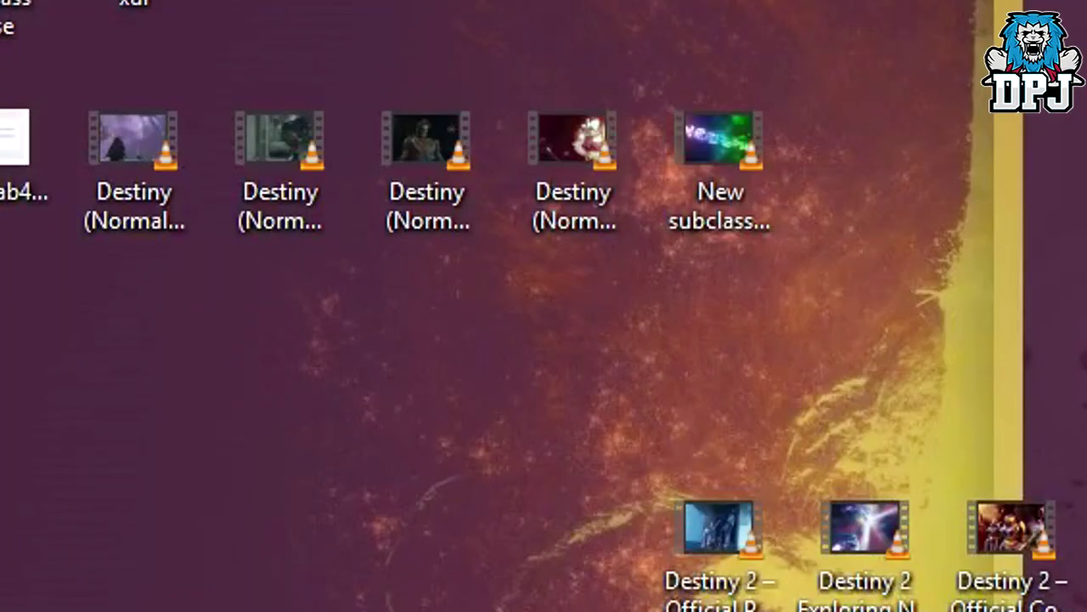
Select the Destiny (Normal Video) xur file on the desktop, then open and dismiss its context menu
click(170, 208)
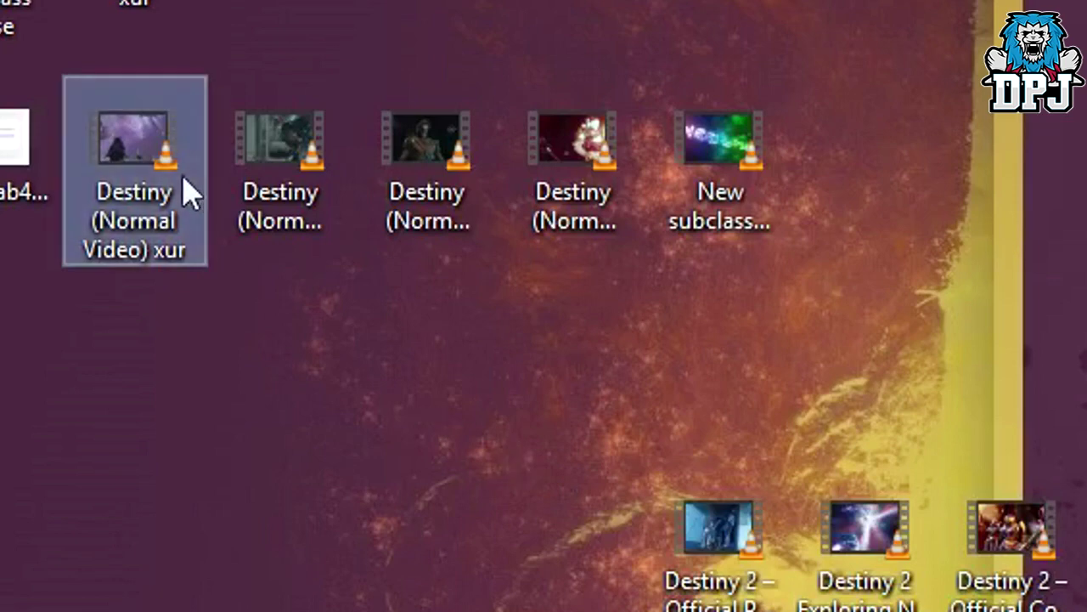
right_click(134, 180)
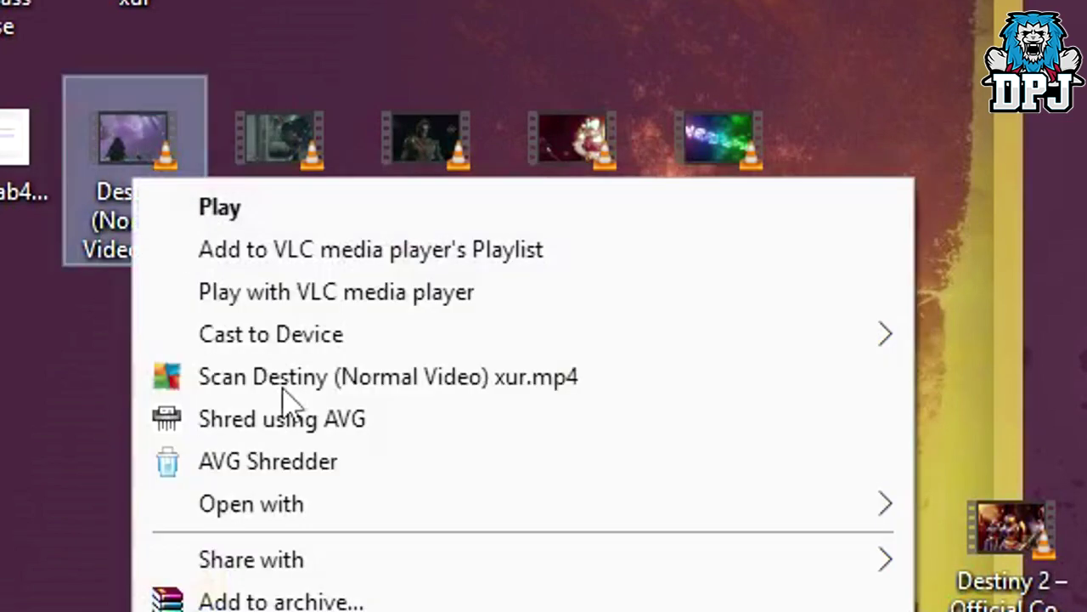
key(Escape)
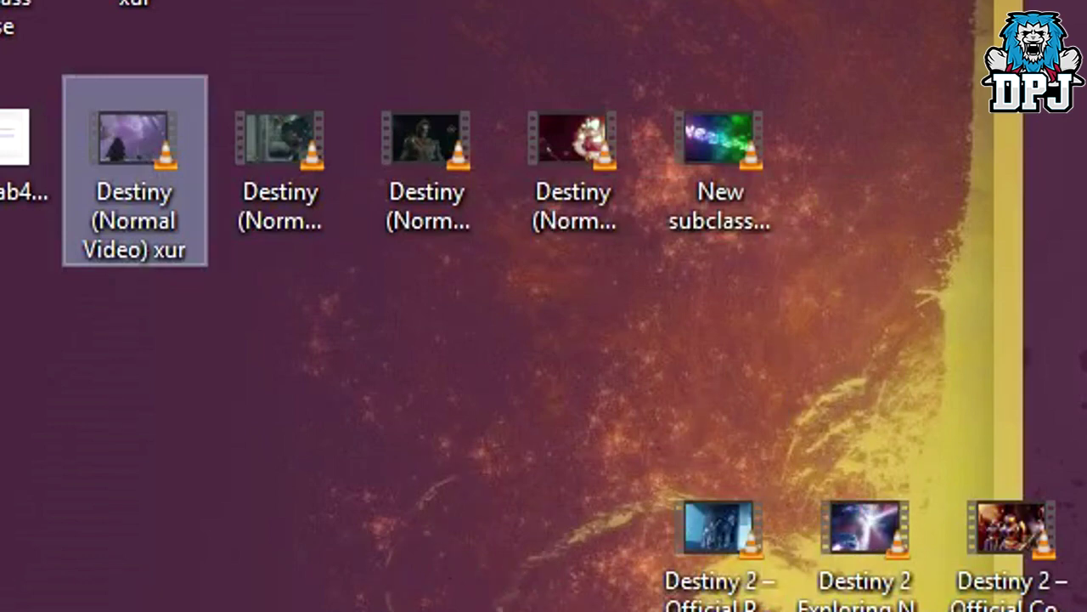
Step through the other Destiny video files, including the subclass tease file, ending back on xur
click(289, 175)
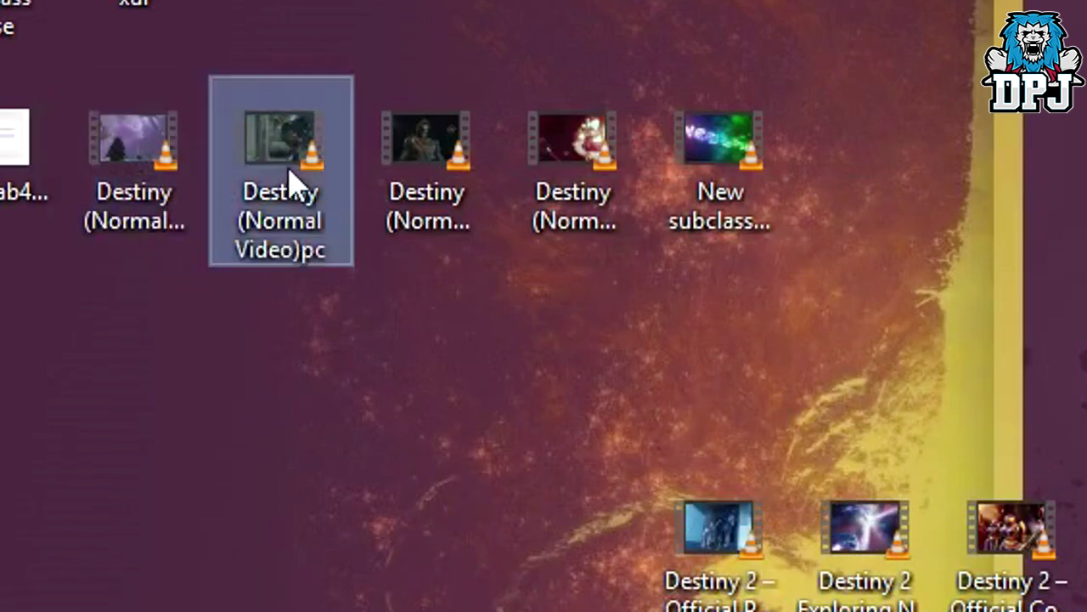
click(434, 191)
click(590, 175)
click(728, 165)
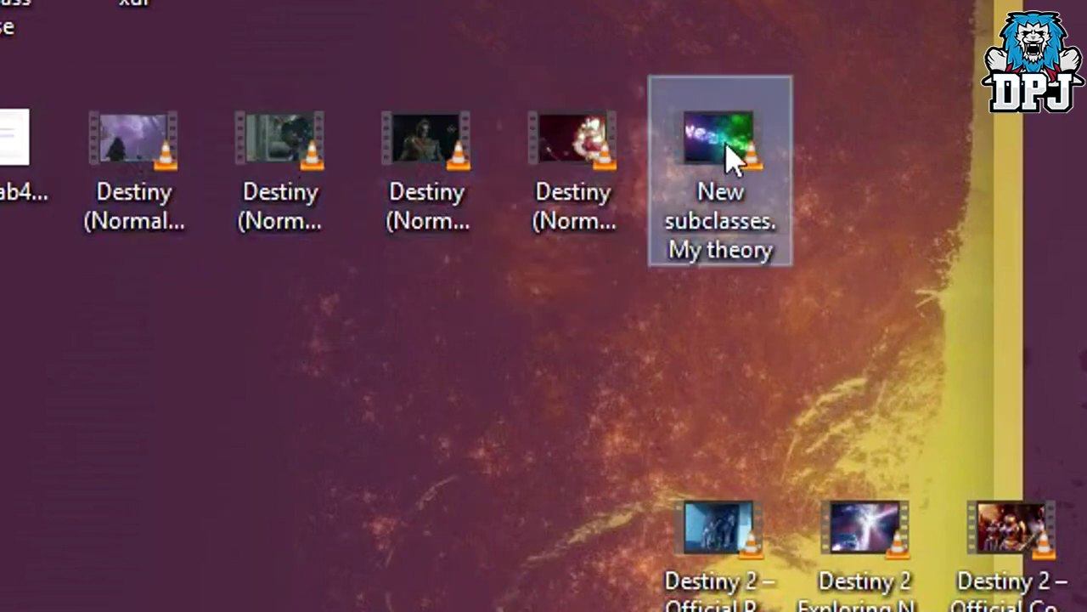
click(557, 170)
click(429, 175)
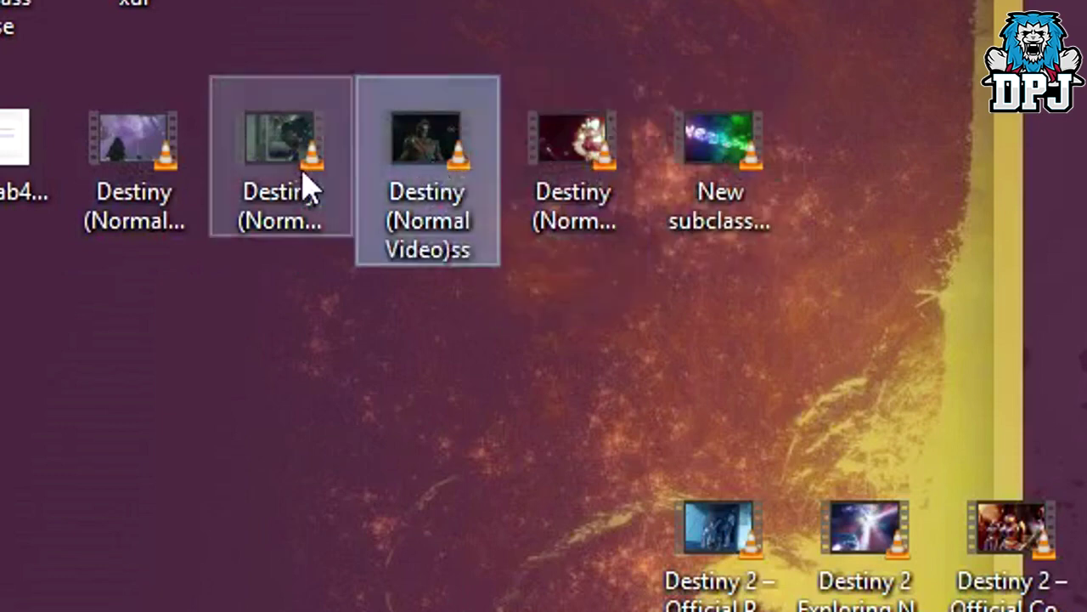
click(293, 175)
click(148, 185)
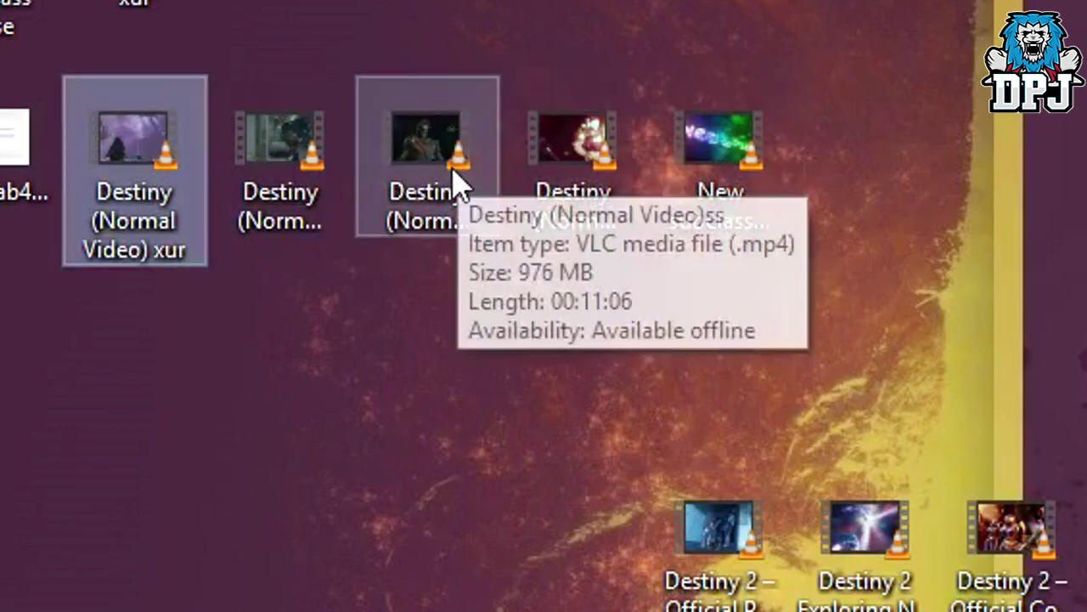
click(603, 158)
click(722, 161)
click(412, 165)
click(281, 166)
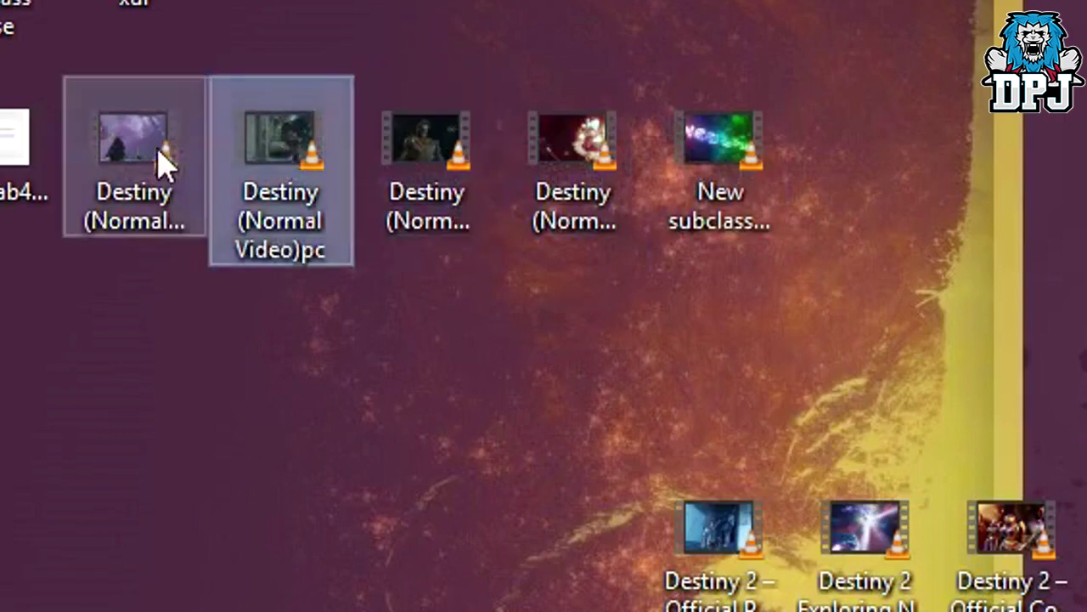
click(160, 160)
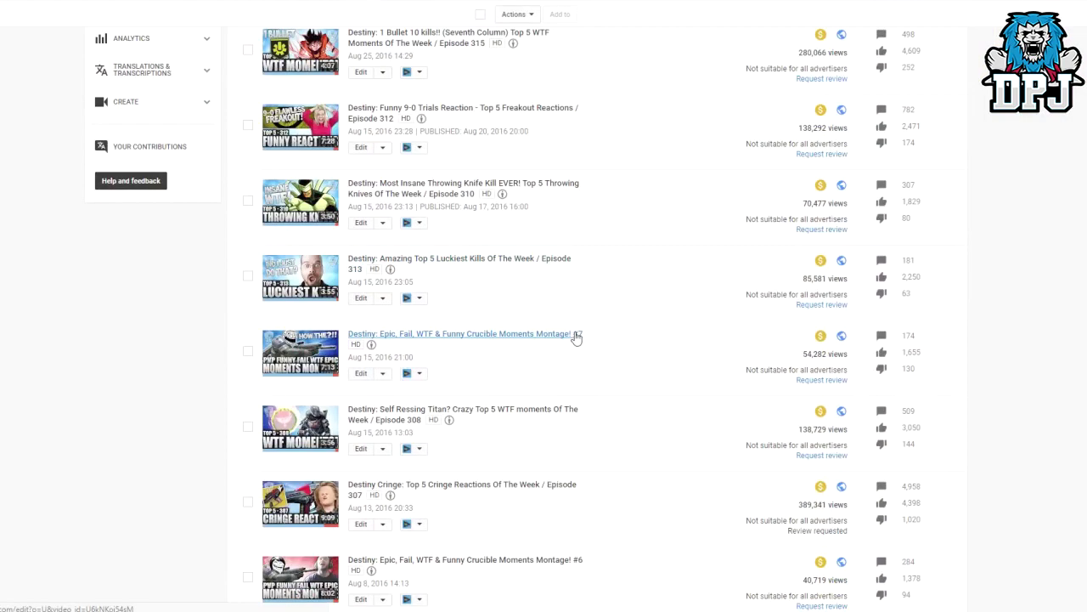